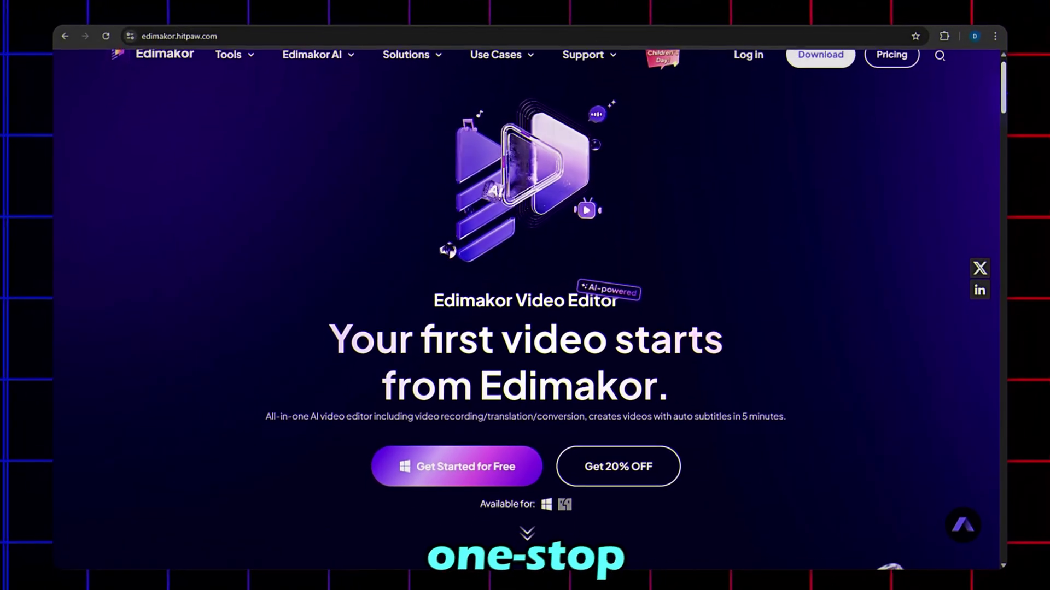
Create a new HitPaw ID with an e-mail, verification code and password, then register
scroll(522, 328, down, 2)
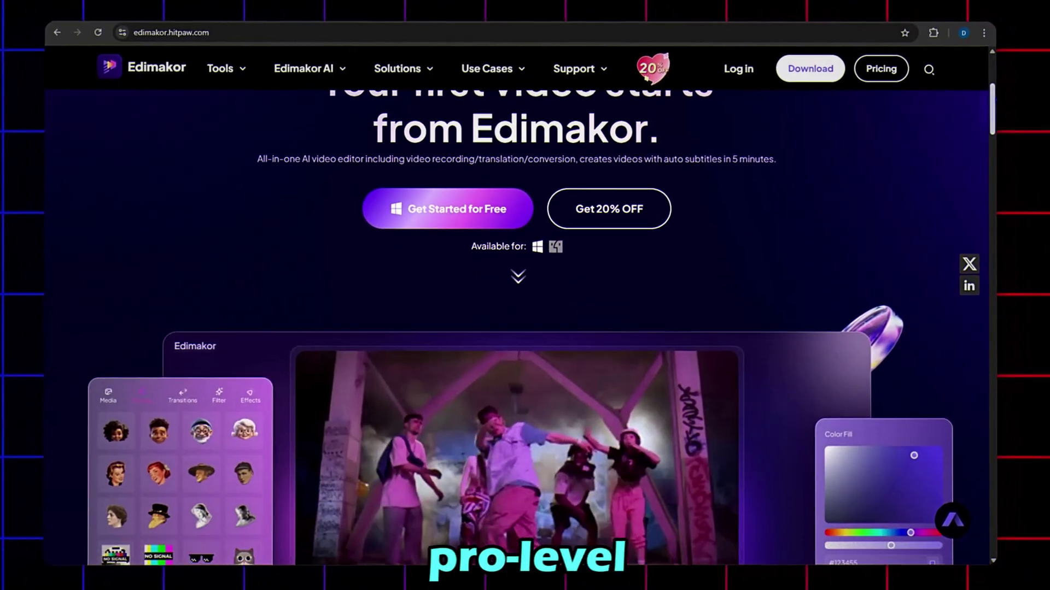
scroll(519, 328, down, 6)
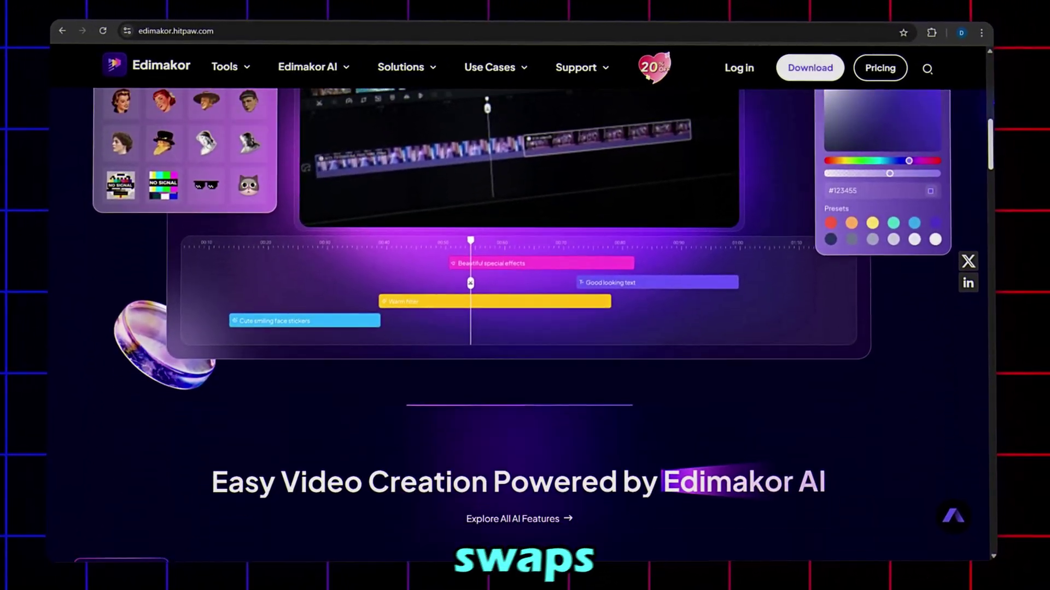
scroll(678, 393, down, 8)
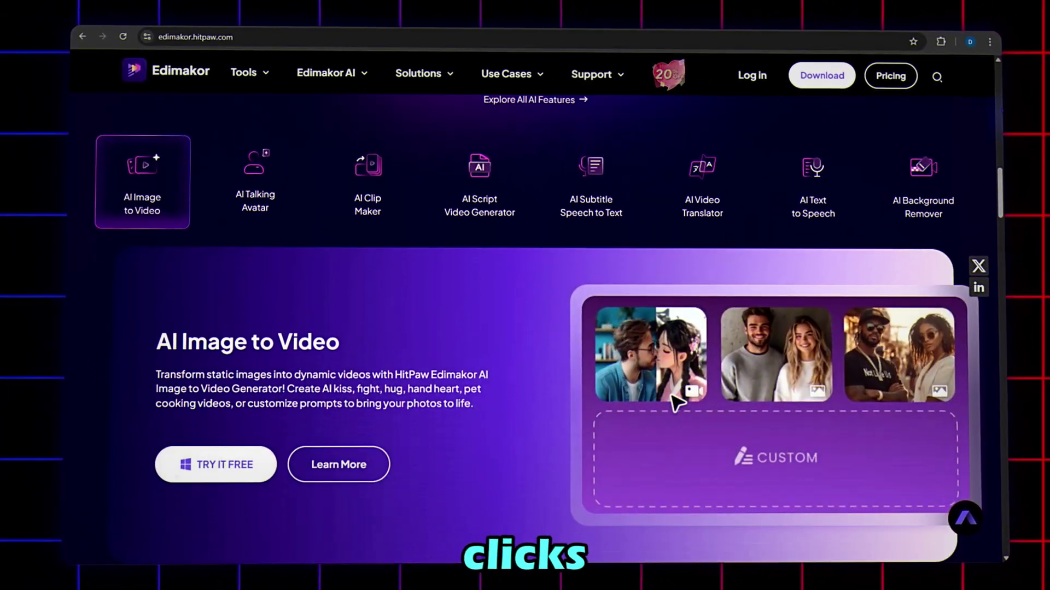
scroll(683, 397, down, 3)
scroll(783, 183, down, 2)
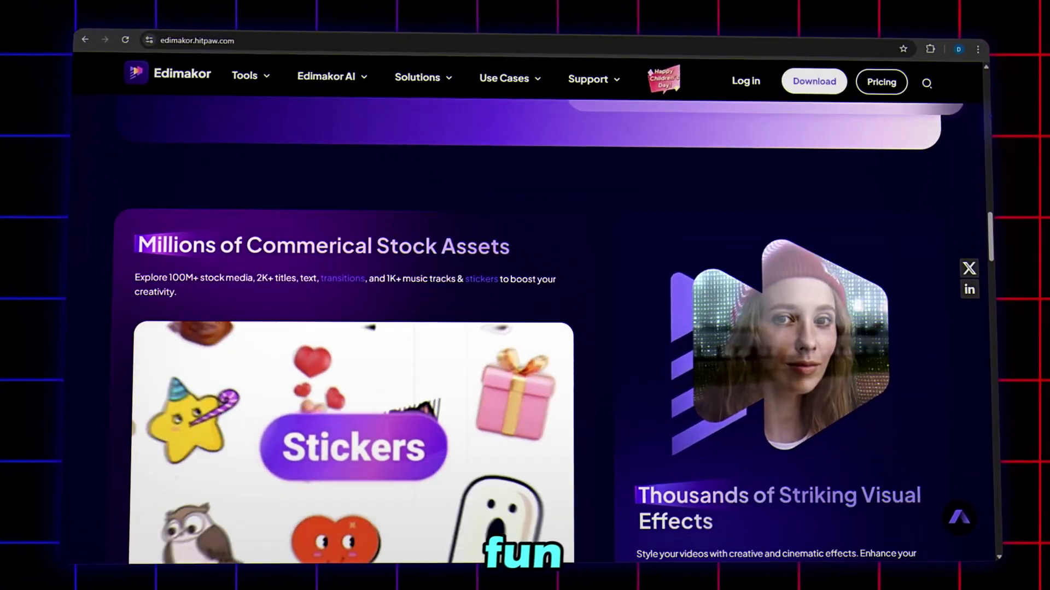
scroll(536, 328, down, 8)
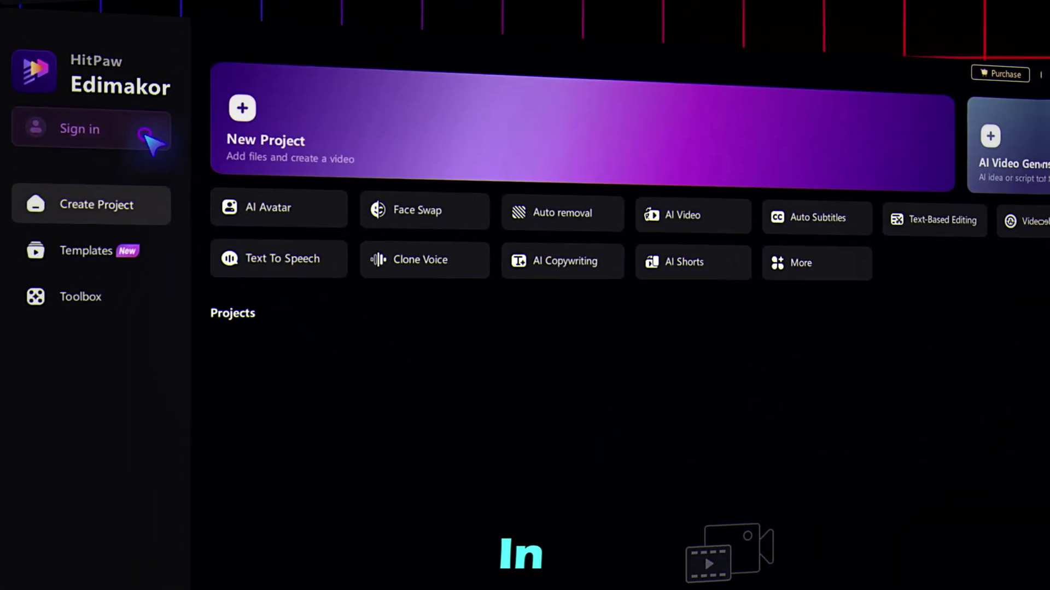
click(121, 88)
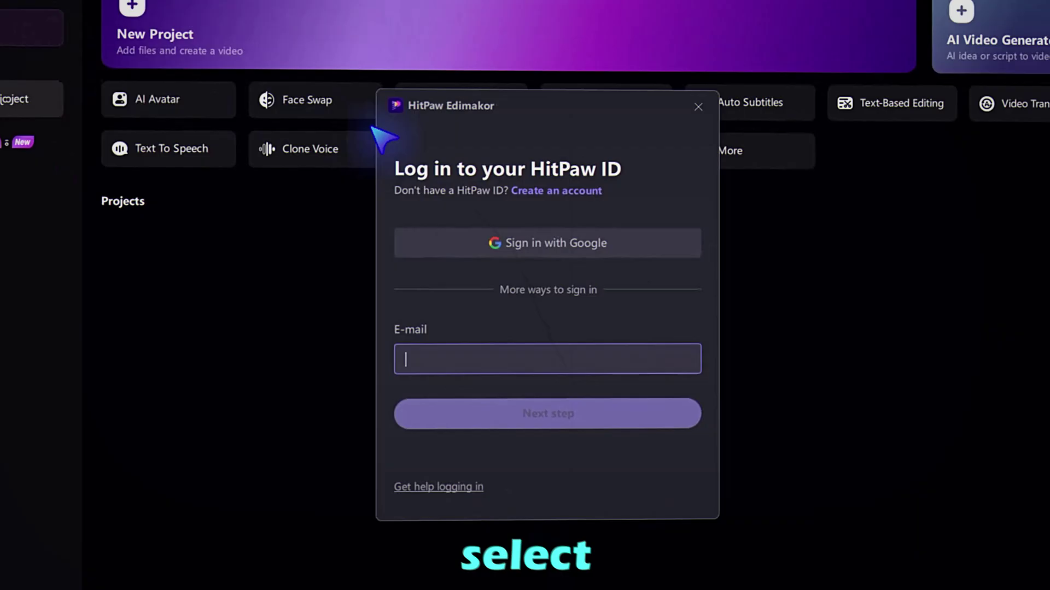
click(552, 190)
click(491, 221)
text(d)
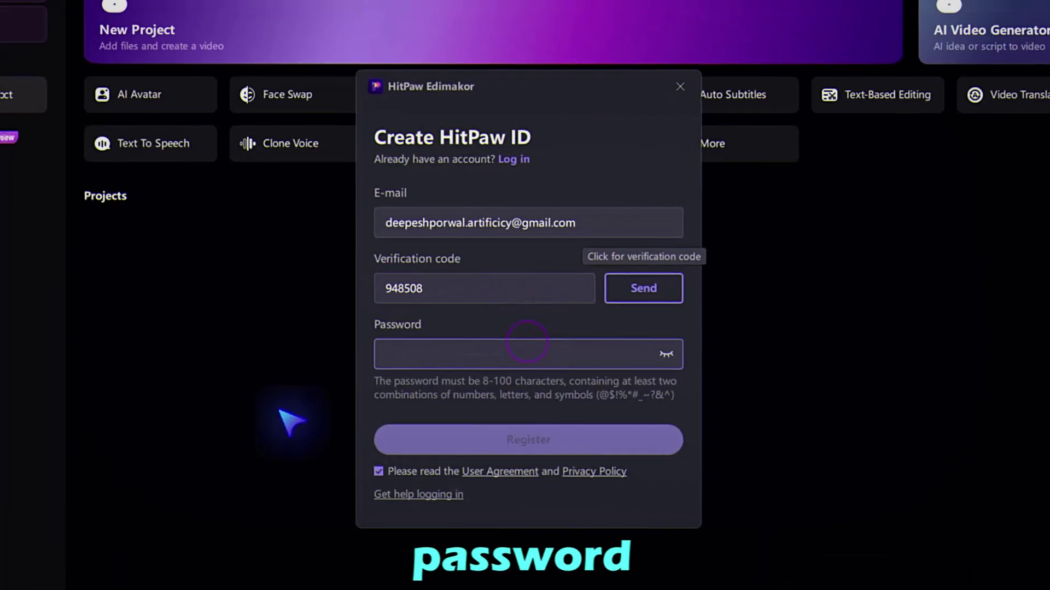
text(********)
click(460, 442)
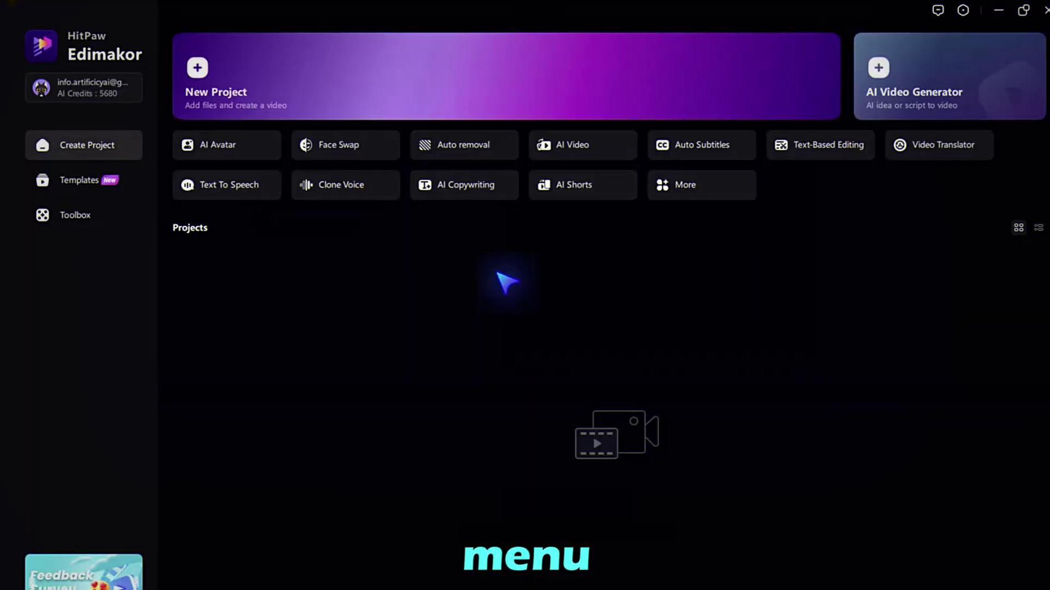
Import the pink-background video into Video Face Swap and detect its faces
click(334, 145)
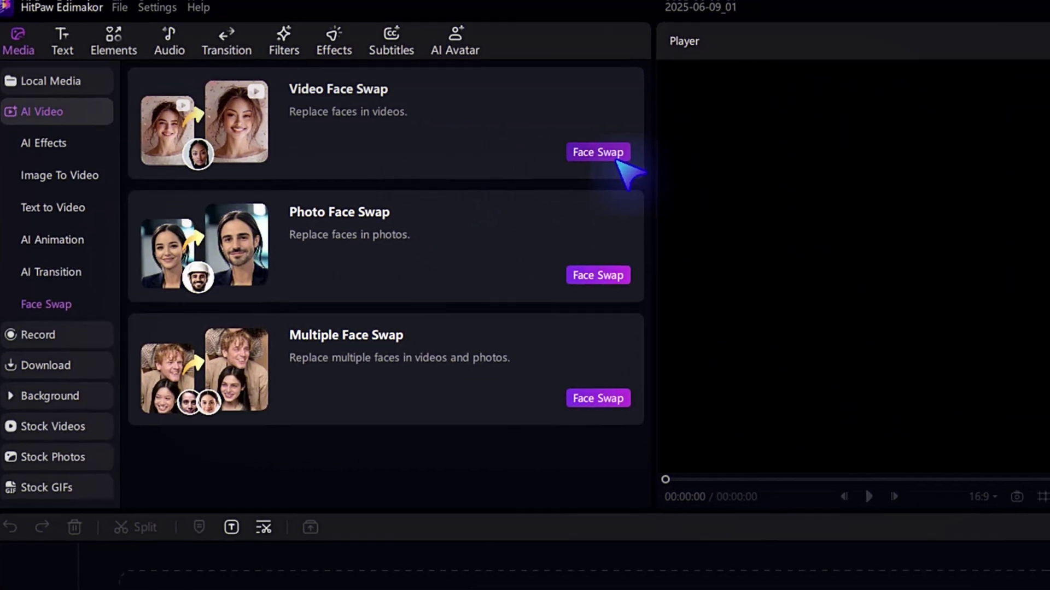
click(651, 163)
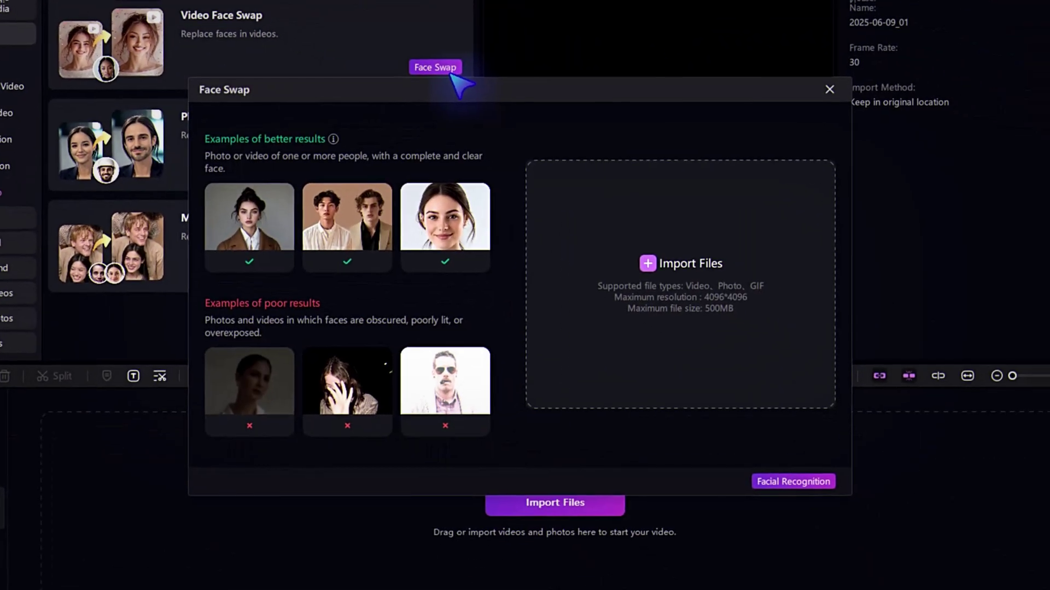
click(593, 218)
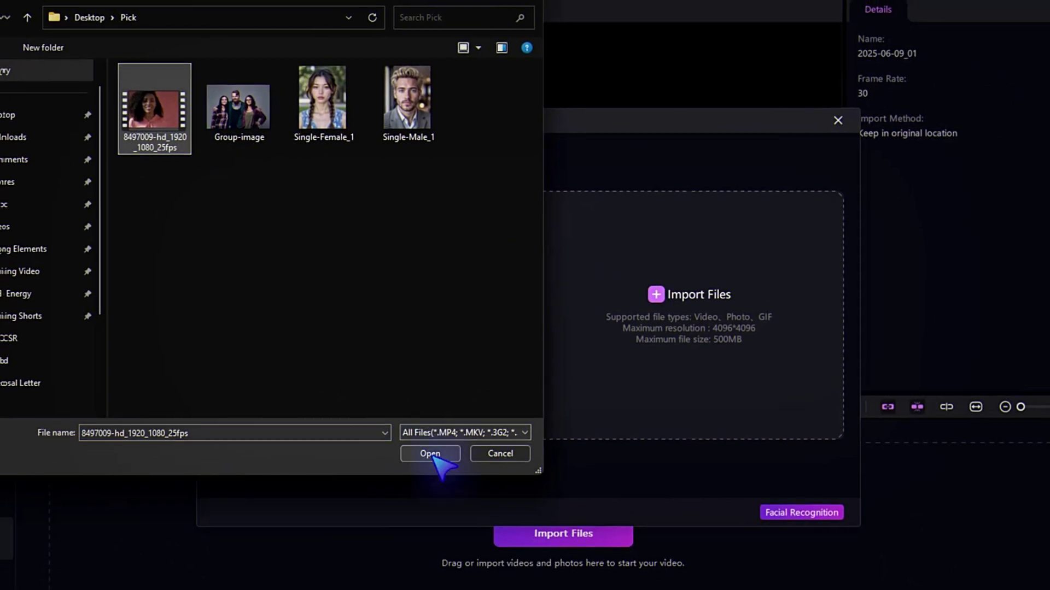
click(431, 455)
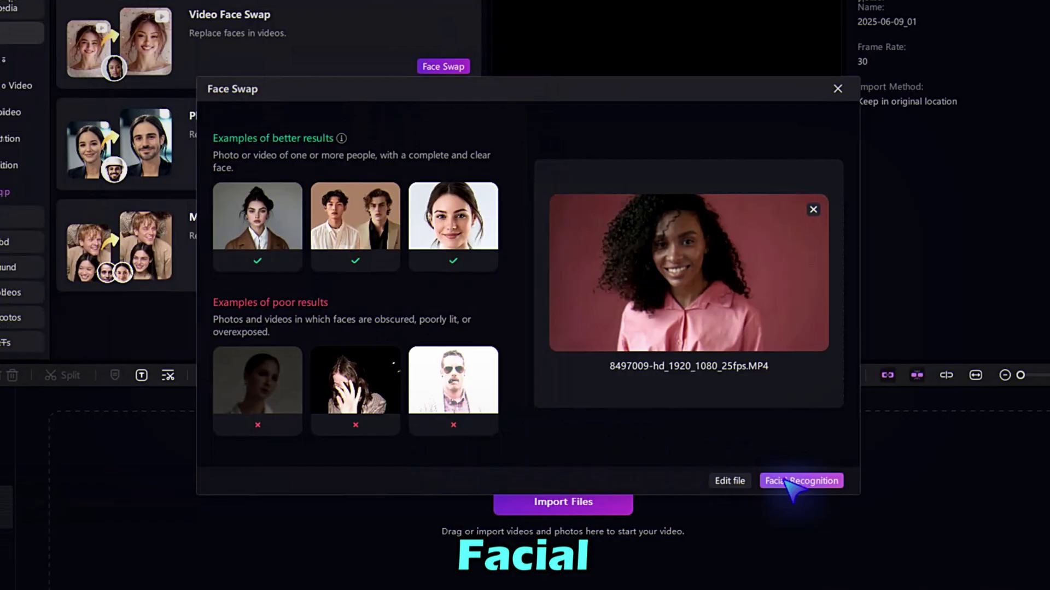
click(786, 481)
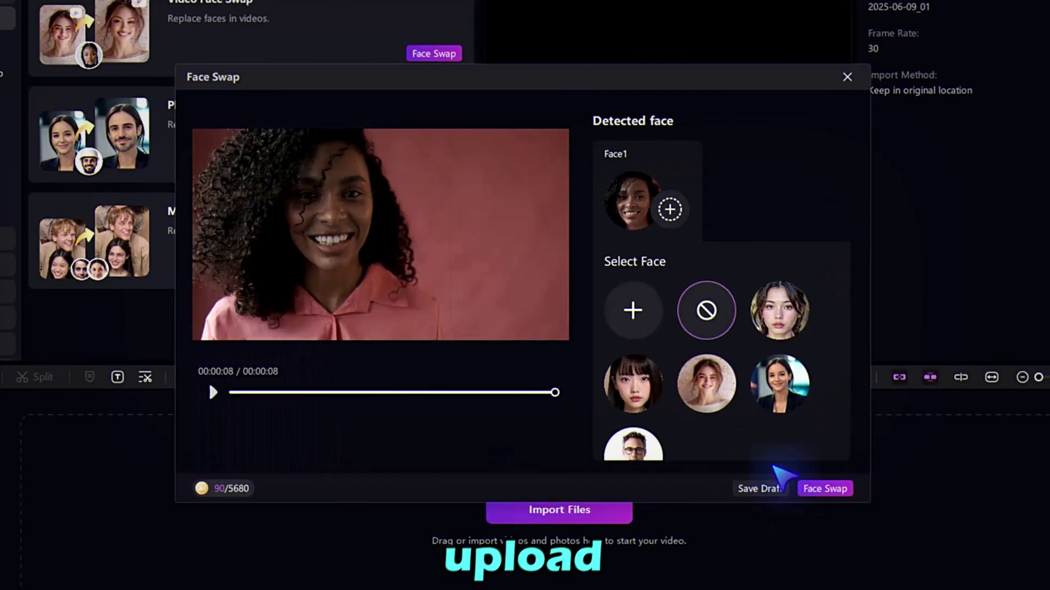
Add Single-Female_1 as the replacement for Face1 and generate the swapped video
click(653, 317)
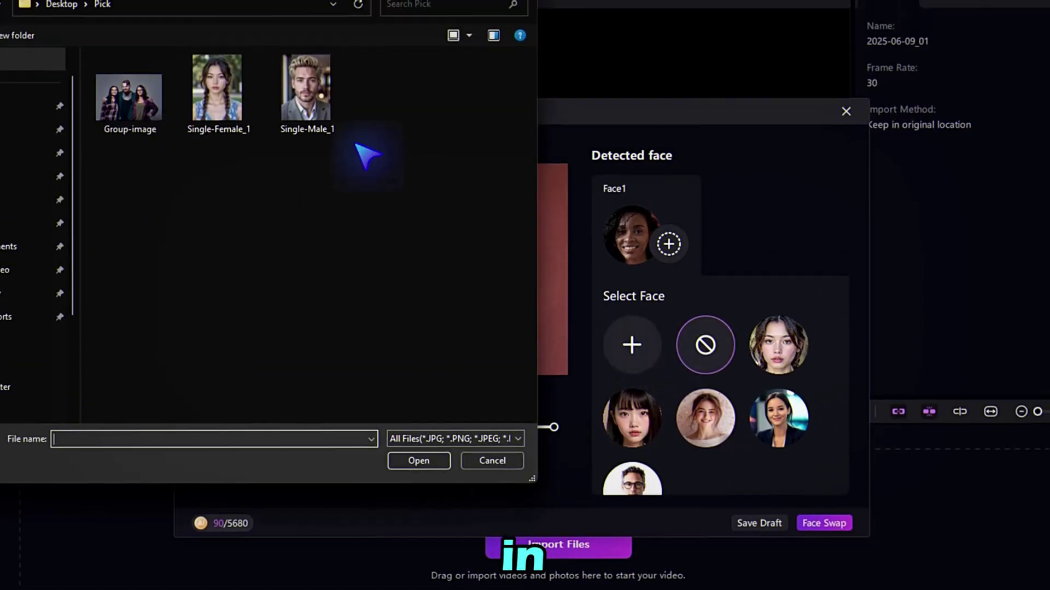
click(217, 90)
click(419, 461)
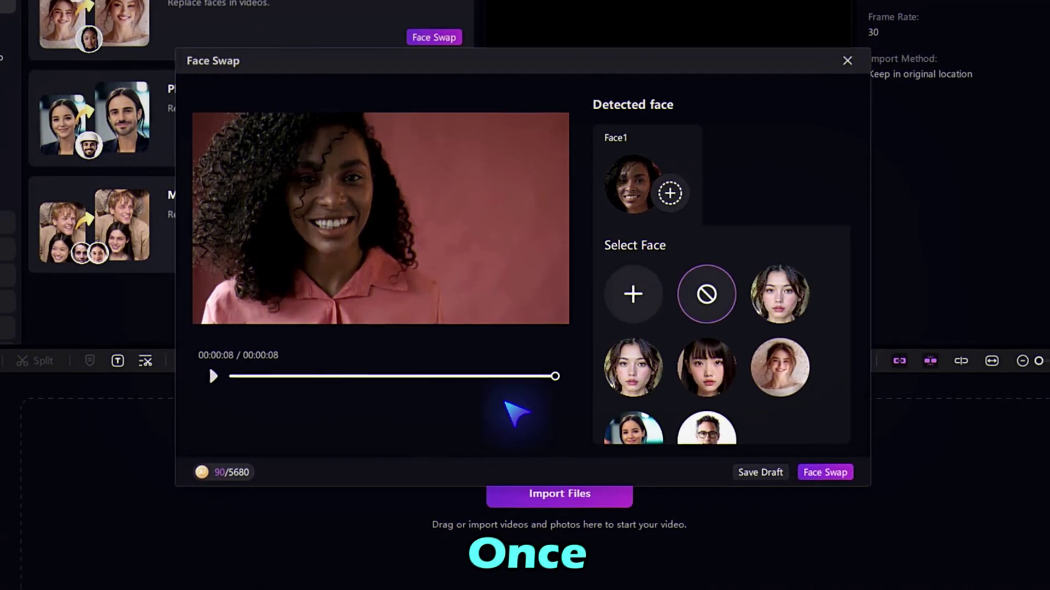
click(779, 294)
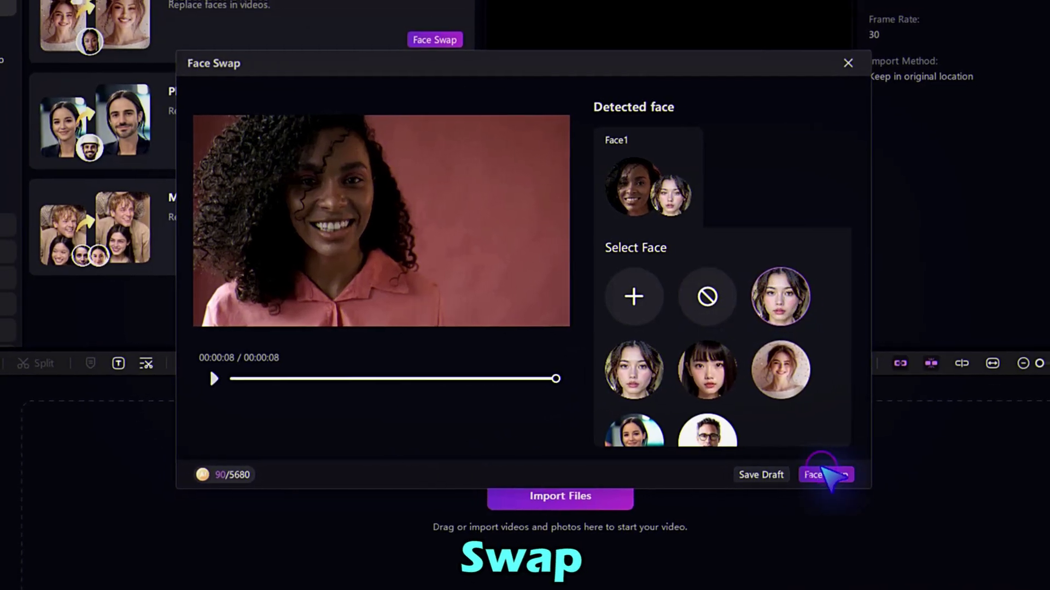
click(828, 473)
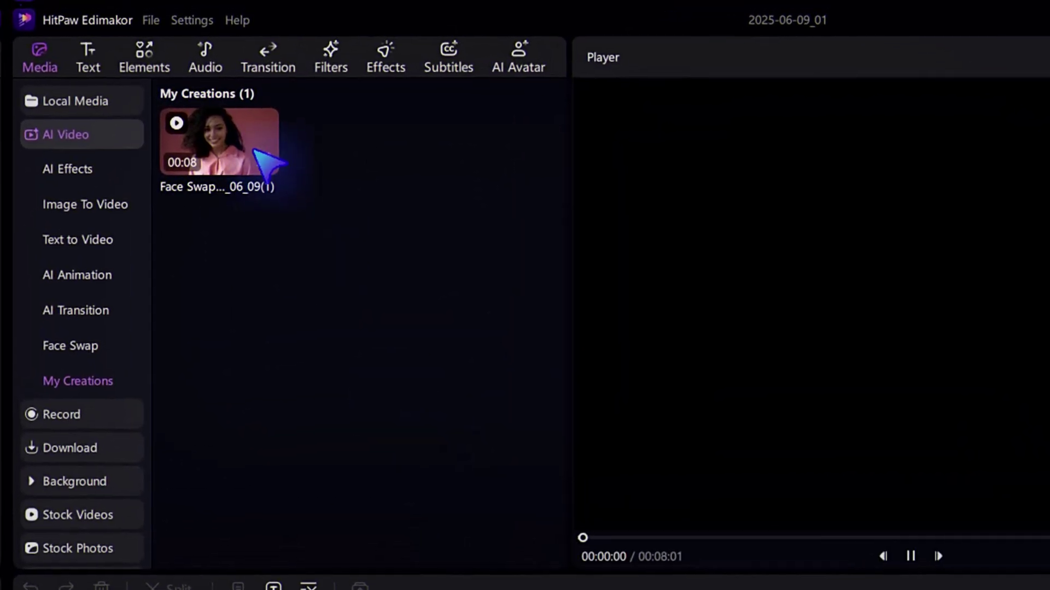
Place the face-swapped clip on the timeline and trim it from 8 to 6 seconds
click(255, 154)
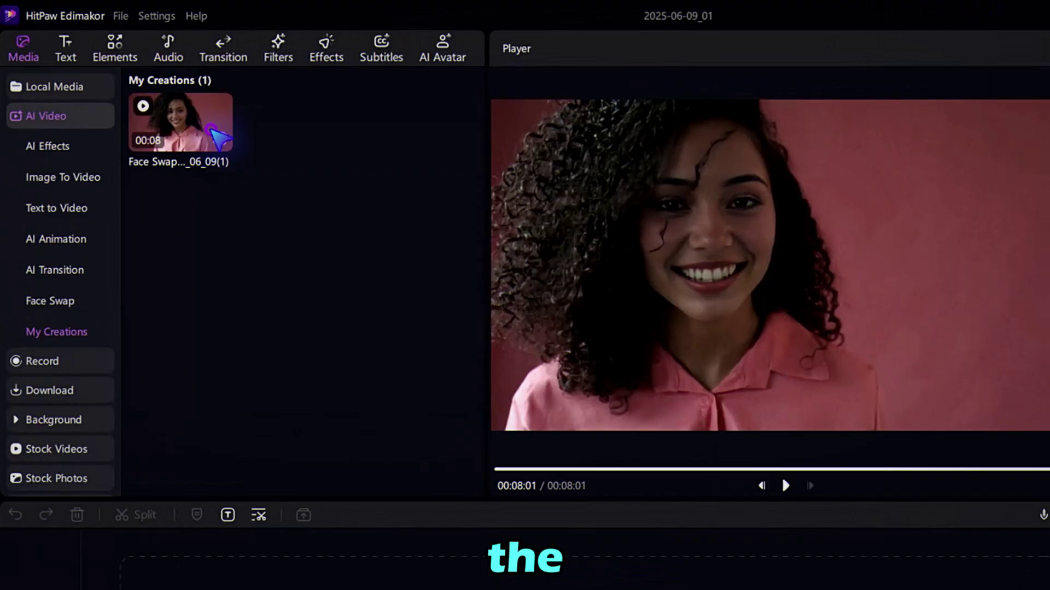
drag(163, 104, 186, 589)
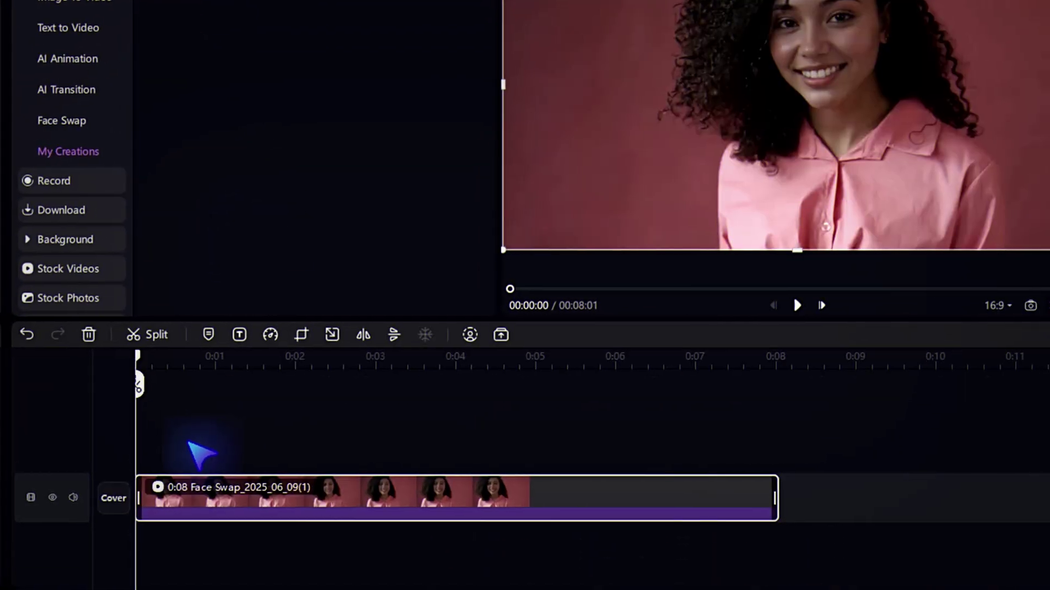
drag(776, 497, 680, 498)
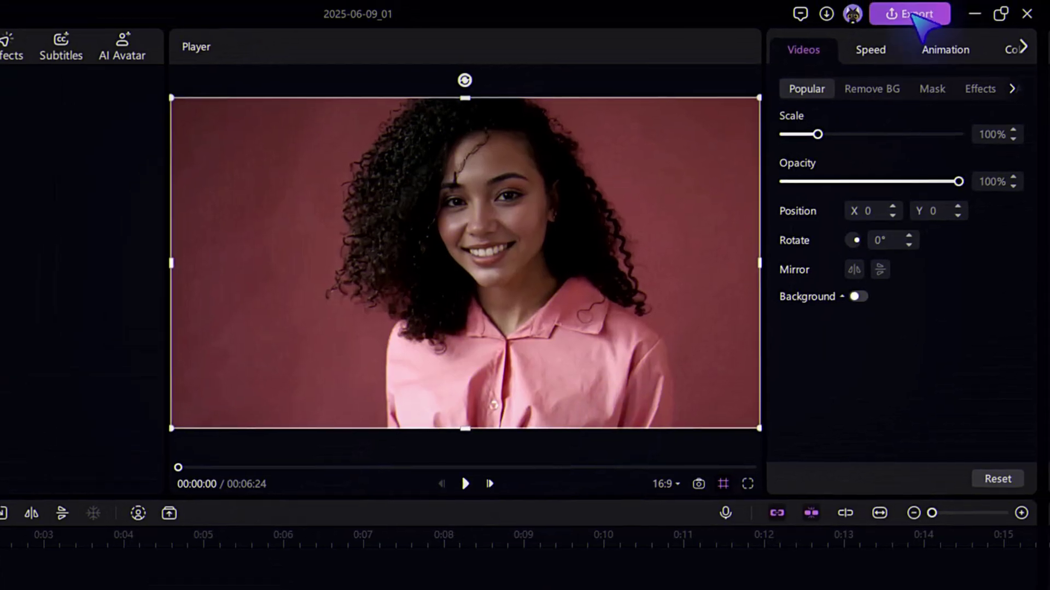
Export the clip as 'Video face swap' into the Running Video folder
click(928, 19)
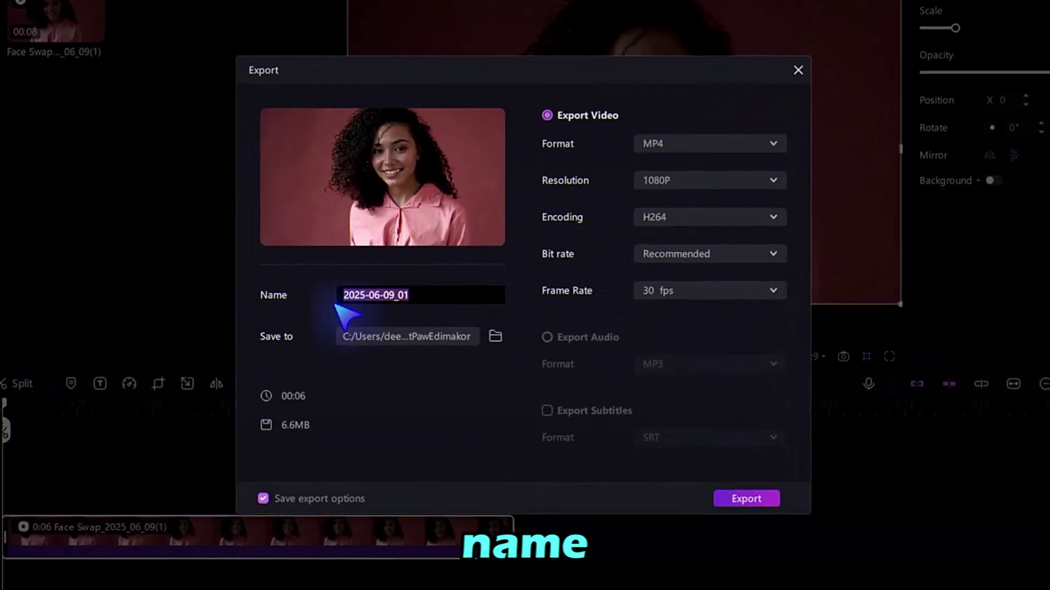
click(497, 342)
click(304, 383)
click(764, 579)
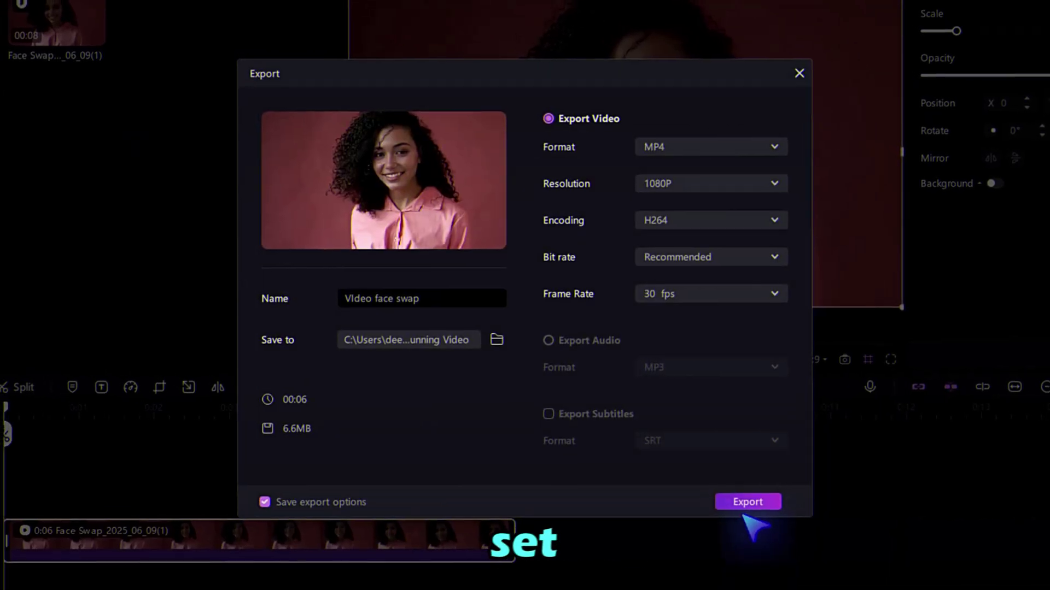
click(739, 496)
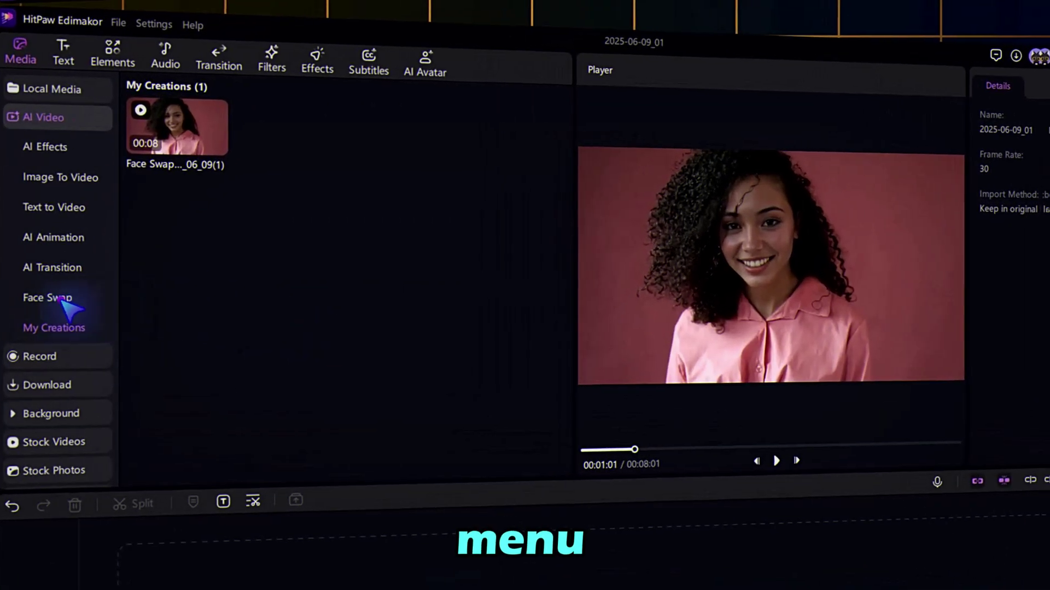
Import the Single-Female_1 photo into Photo Face Swap and detect its face
click(107, 232)
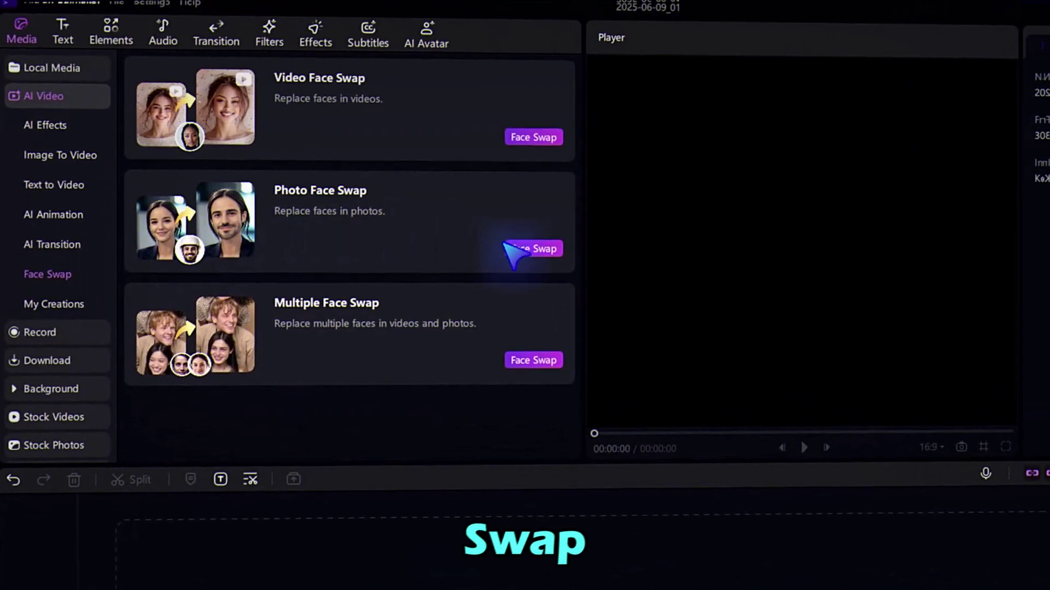
click(523, 244)
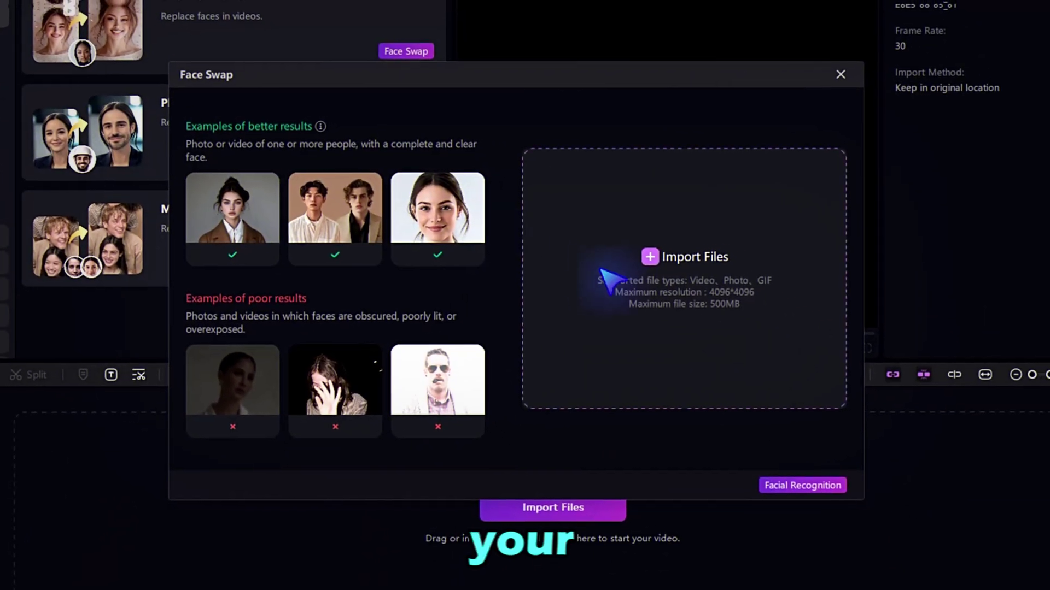
click(339, 52)
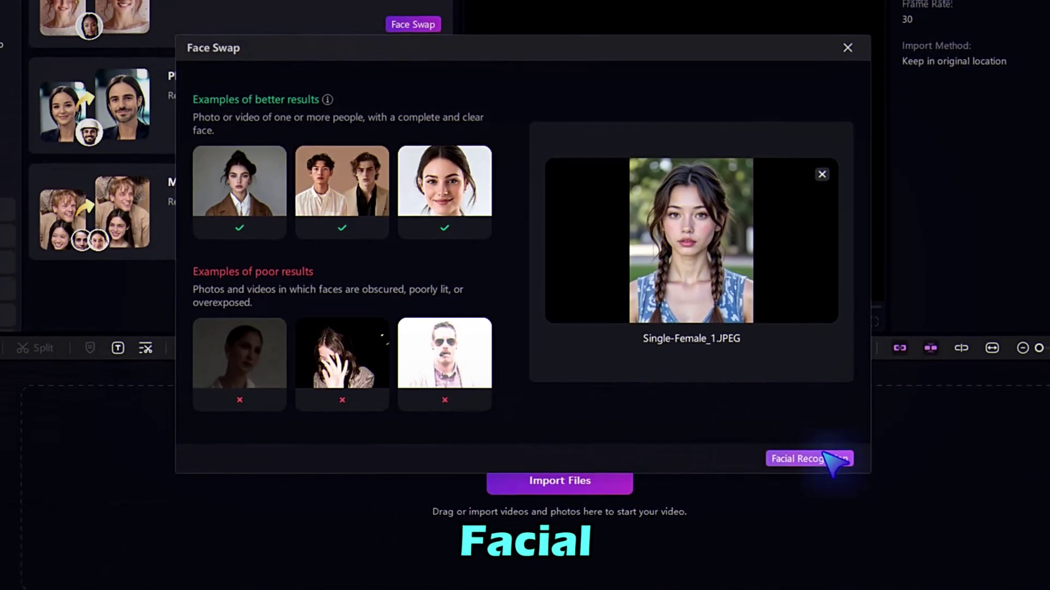
click(809, 459)
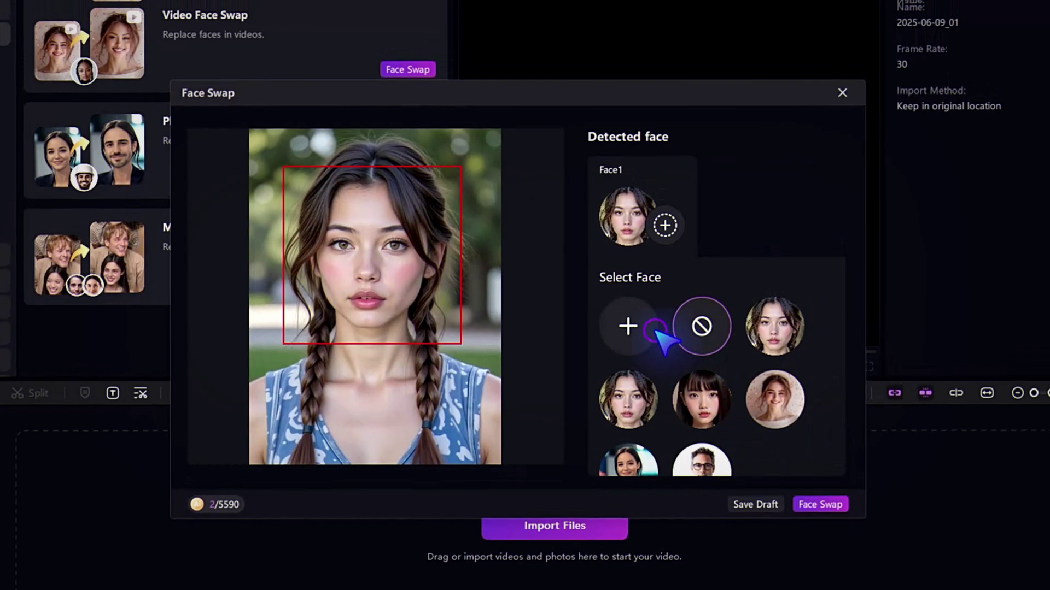
Add Single-Male_1 as Face1's replacement and run the photo face swap
click(651, 301)
click(355, 42)
double_click(358, 136)
click(787, 398)
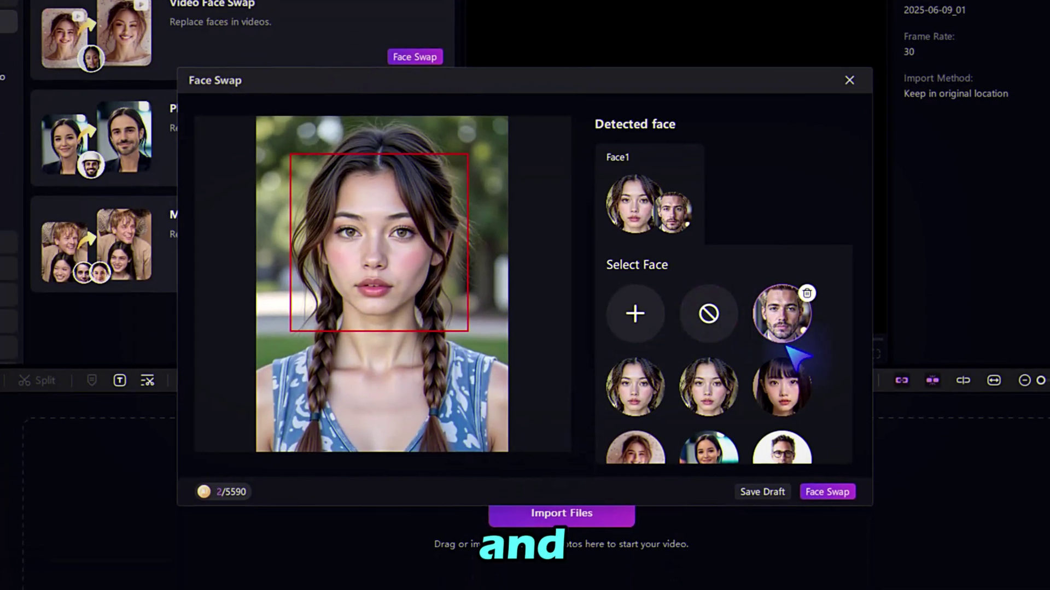
click(835, 492)
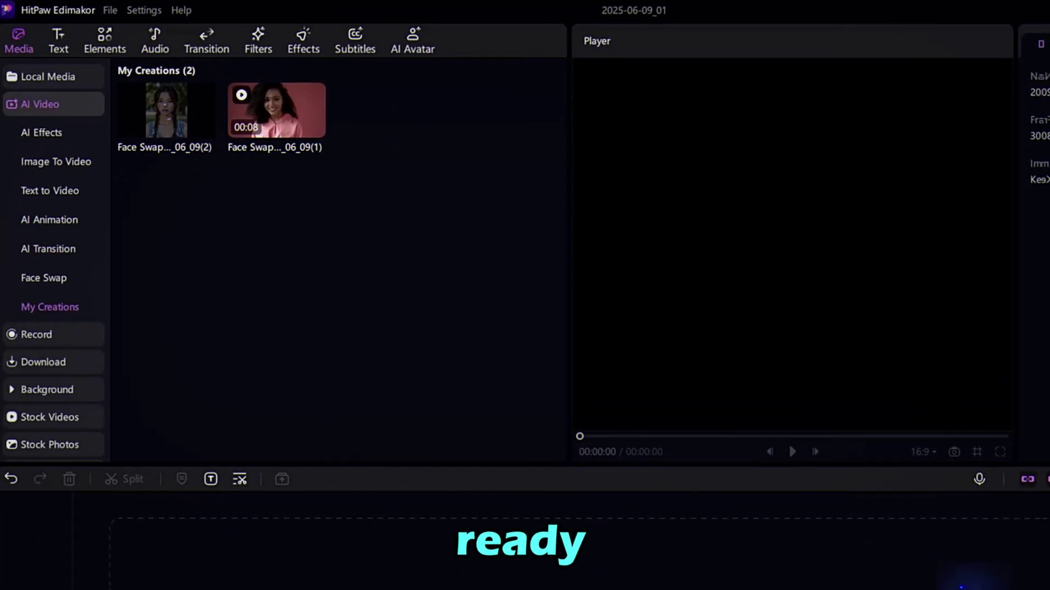
Place the face-swapped photo on the timeline and trim it from 3 to 2 seconds
click(188, 126)
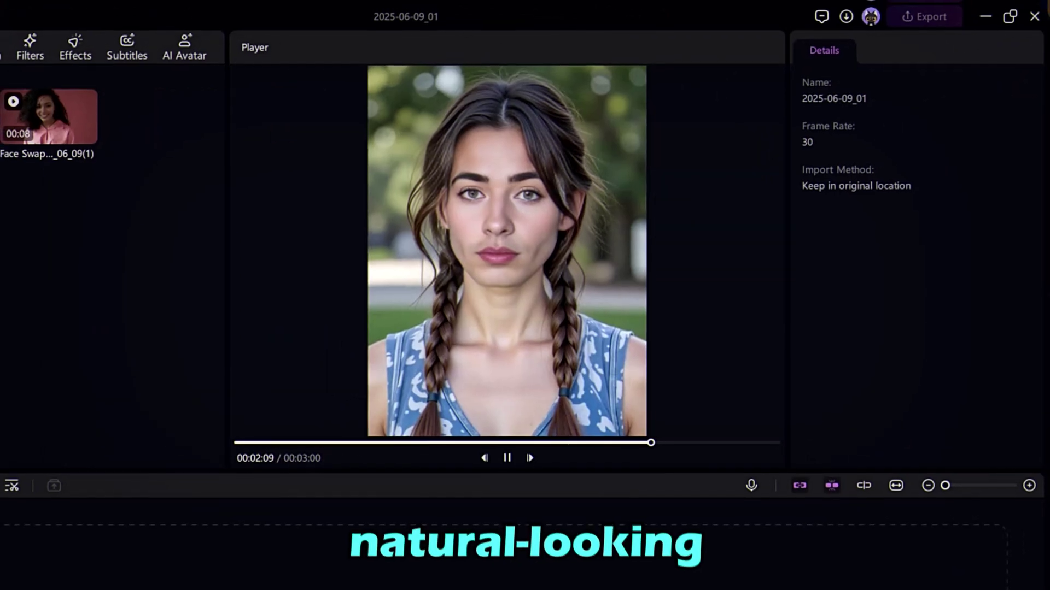
drag(164, 9, 147, 417)
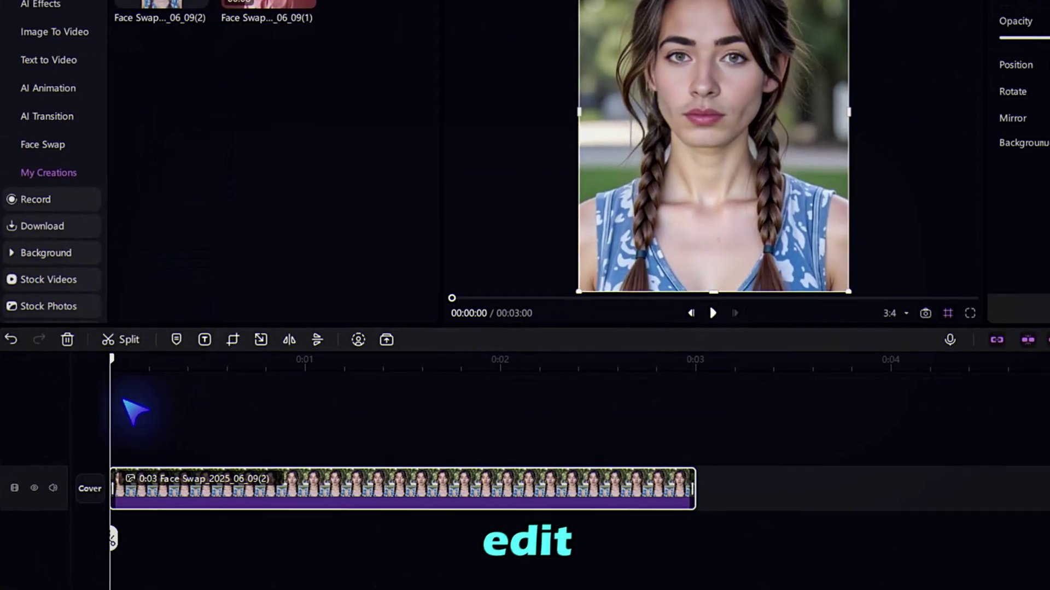
drag(699, 494, 518, 494)
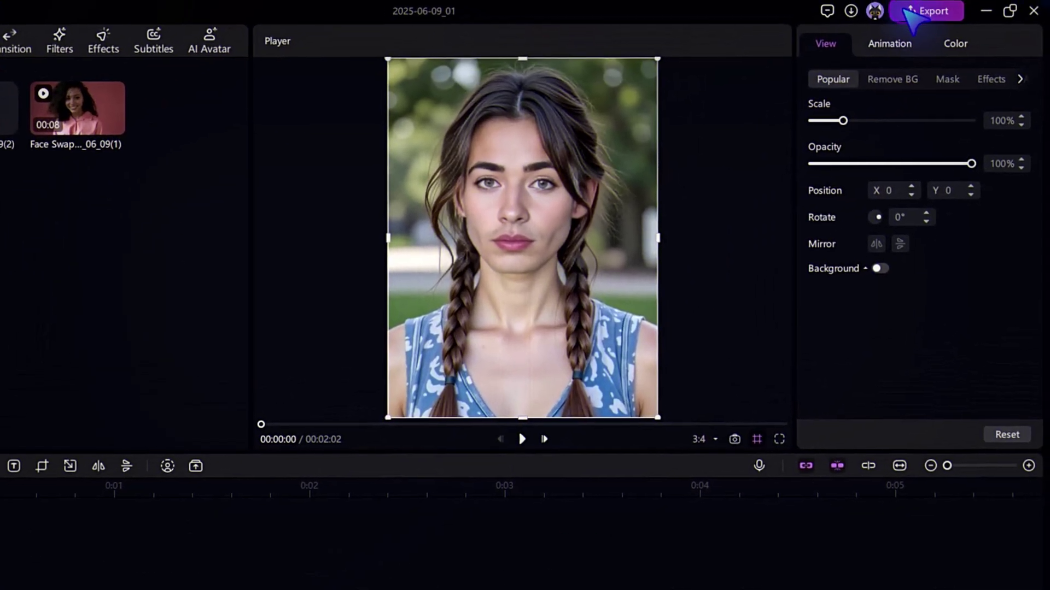
Export it as 'photo face swap', a 1080P MP4, to the chosen folder
click(908, 12)
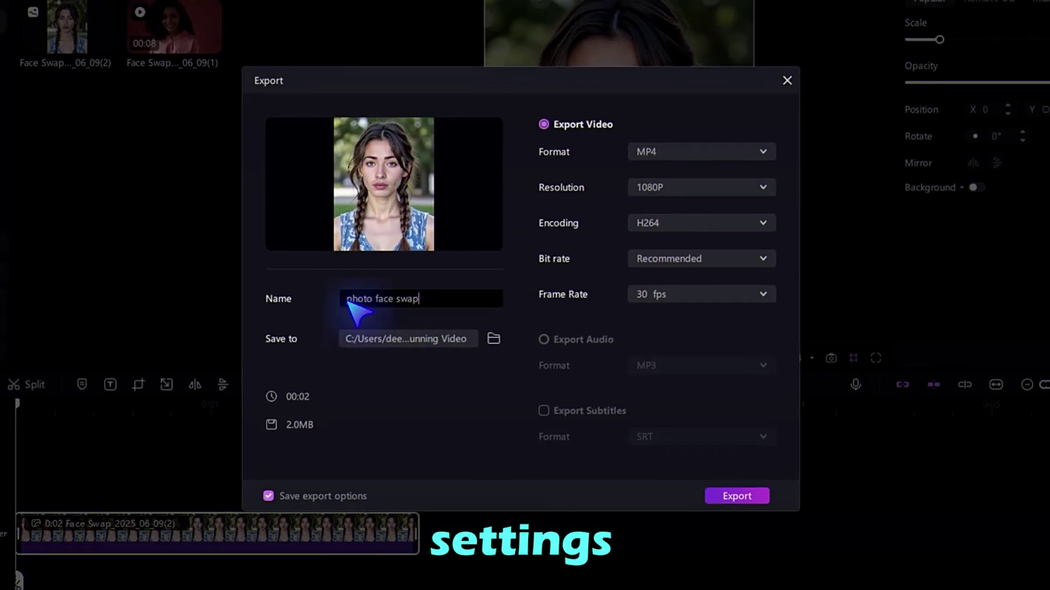
click(493, 338)
click(757, 570)
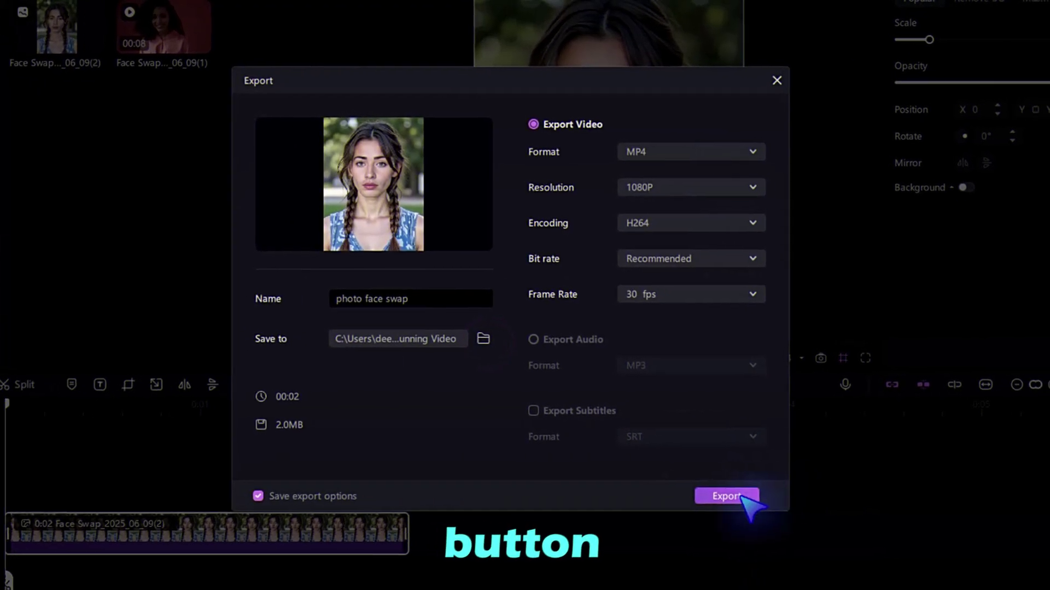
click(742, 495)
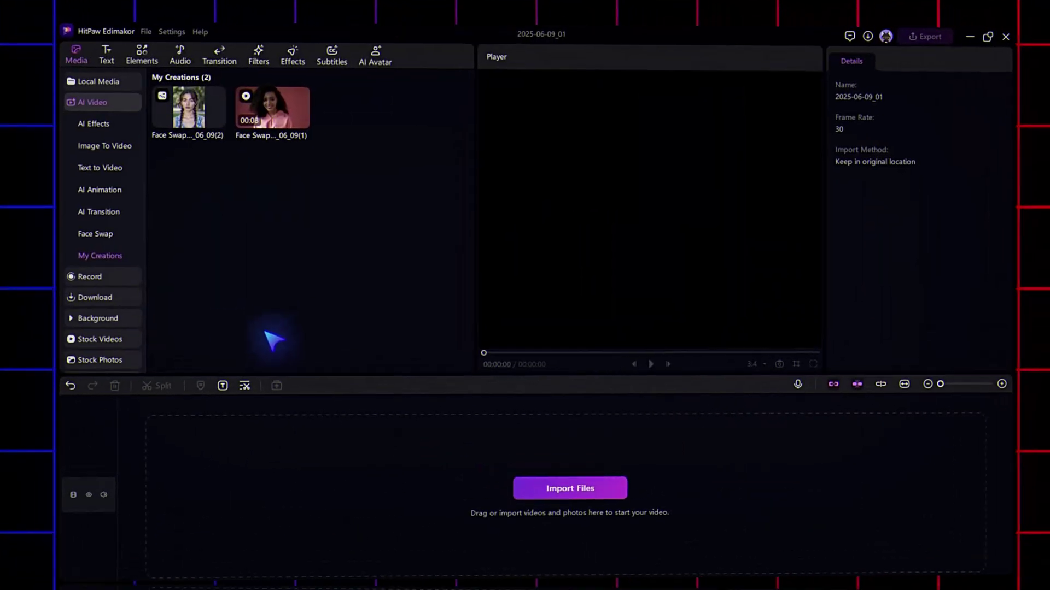
Import Group-image into Multiple Face Swap and detect its three faces
click(96, 325)
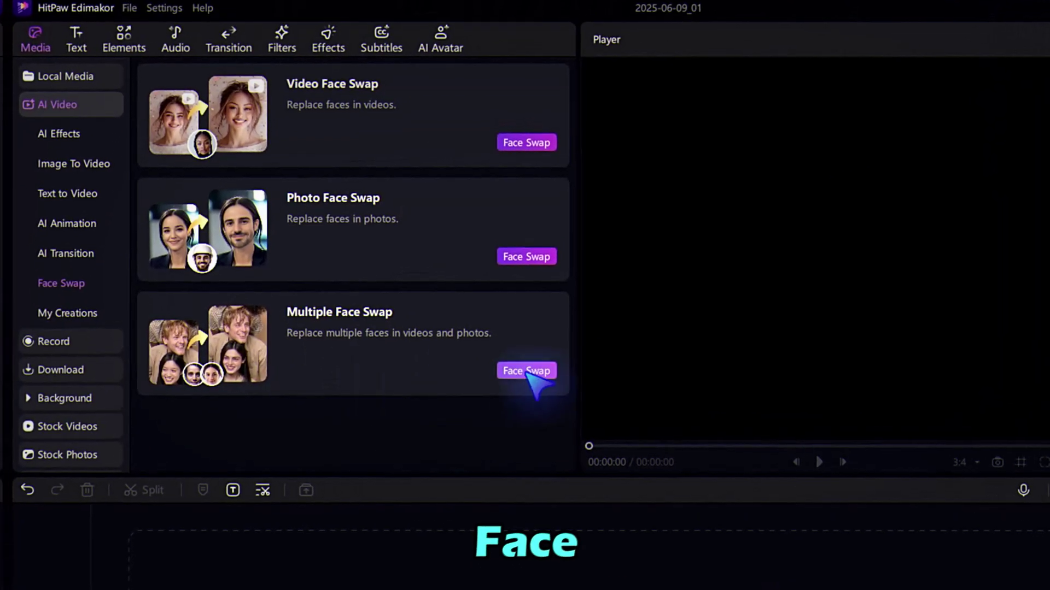
click(524, 372)
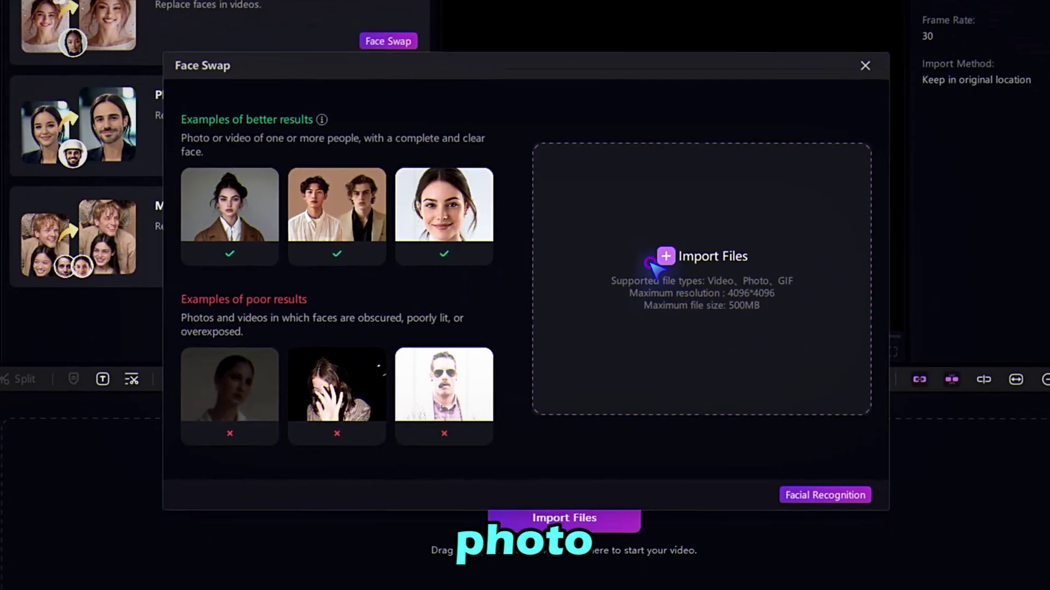
click(651, 263)
click(199, 44)
click(410, 431)
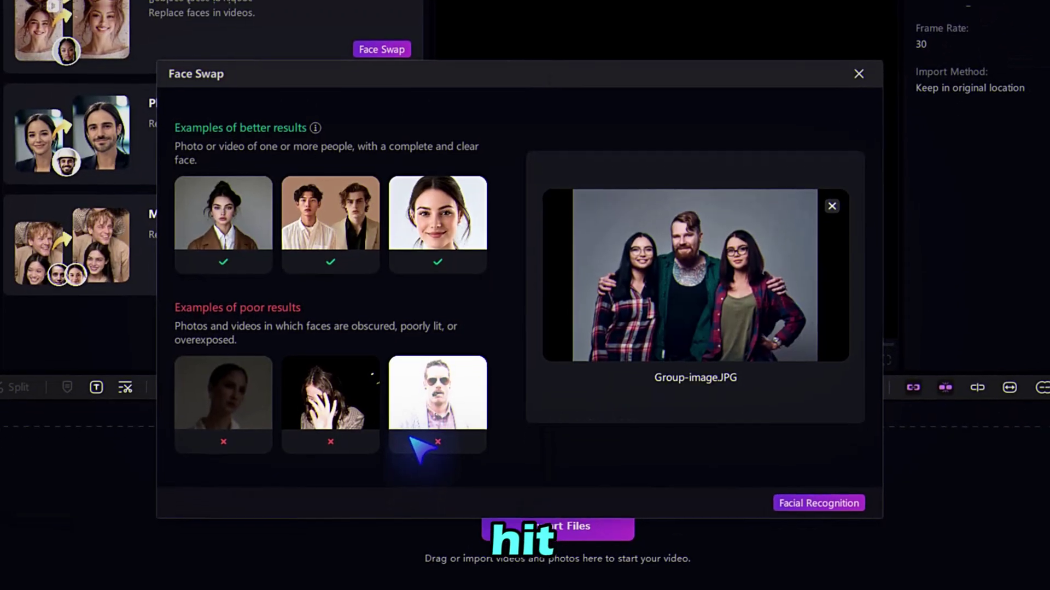
click(815, 502)
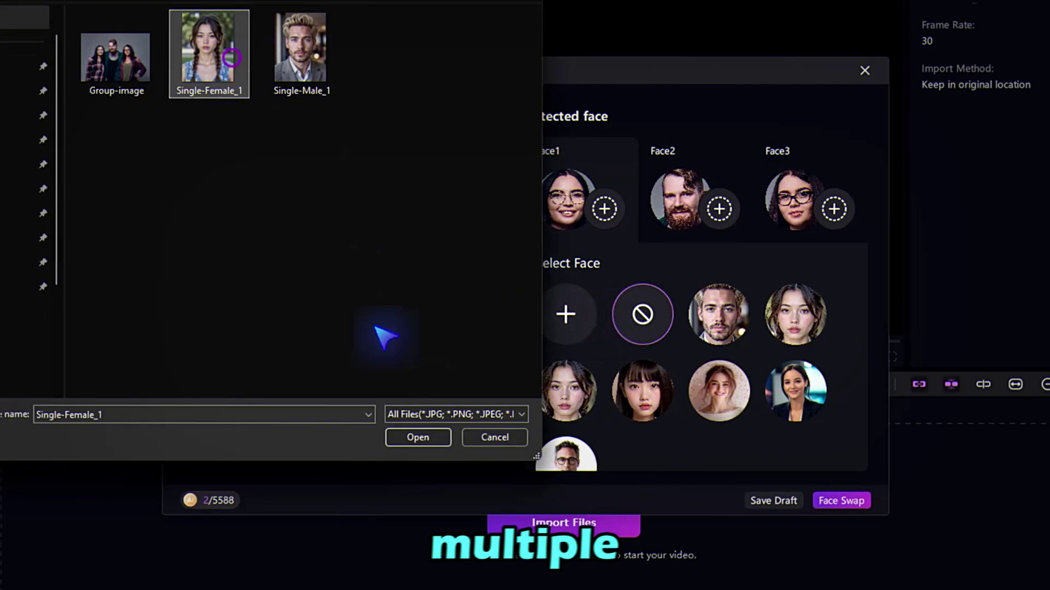
Add Single-Female_1 and Single-Male_1 as replacement face options
click(418, 437)
click(567, 316)
click(331, 70)
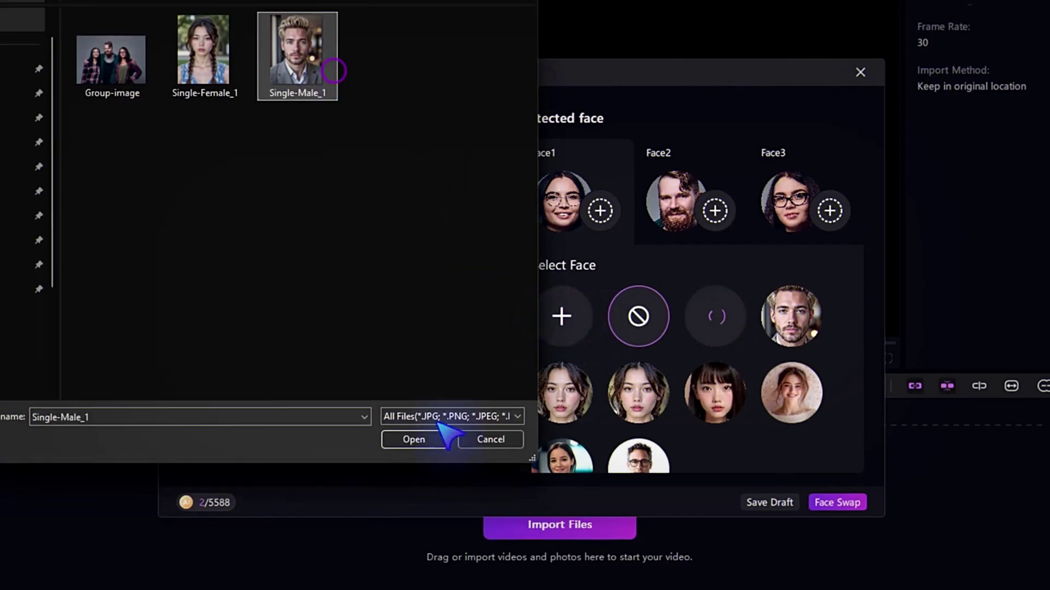
click(415, 440)
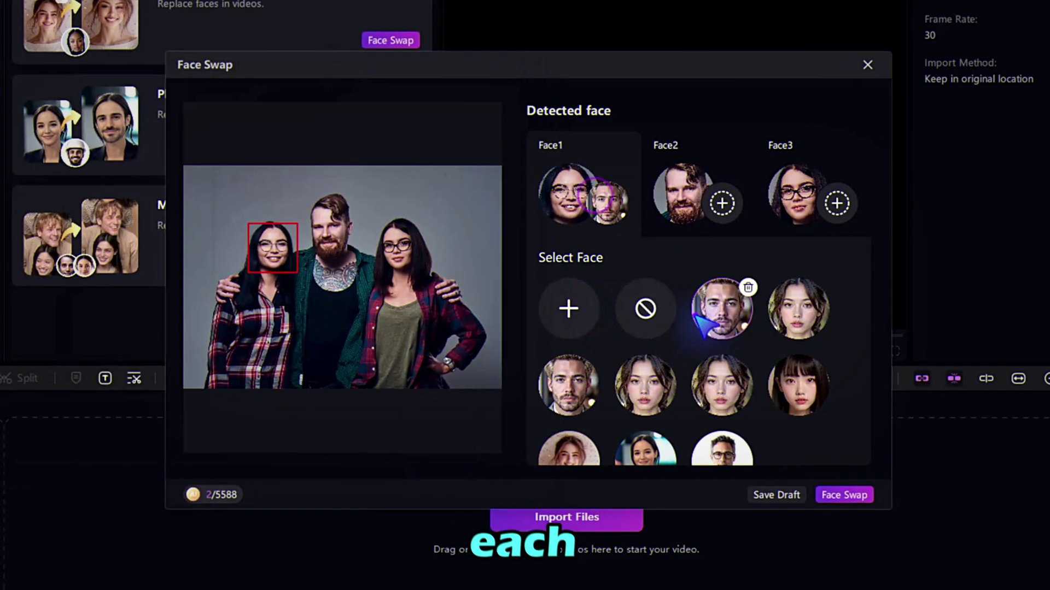
Assign the male face to Face1, female faces to Face2 and Face3, and swap
click(675, 197)
click(812, 312)
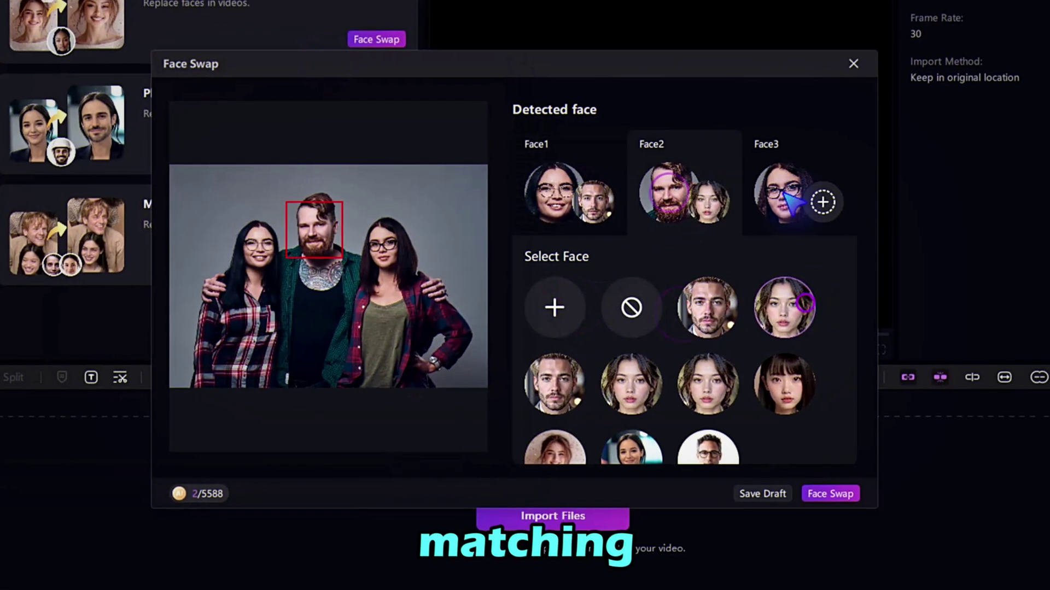
click(704, 379)
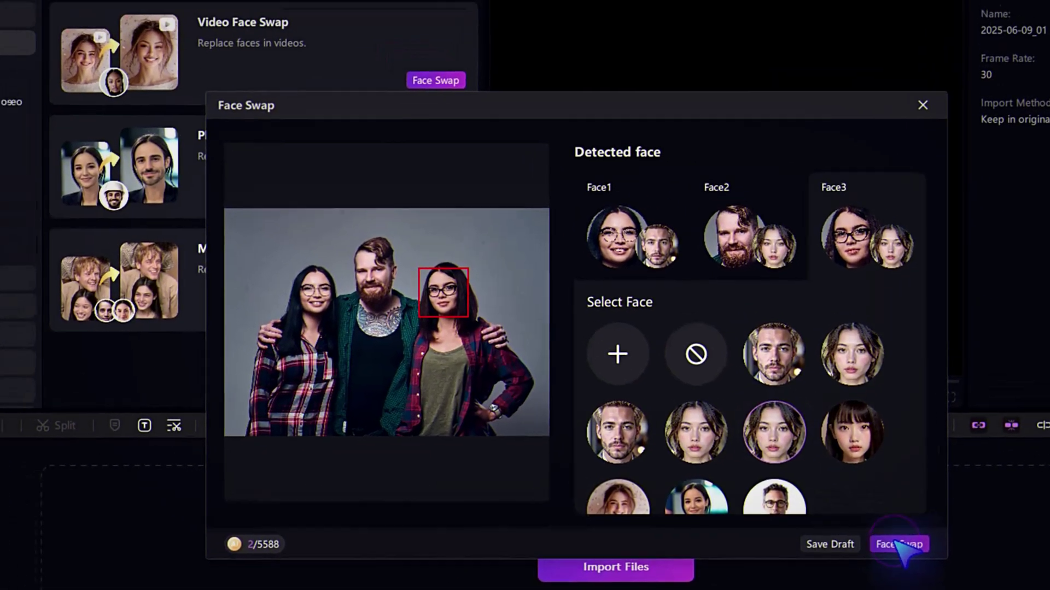
click(841, 497)
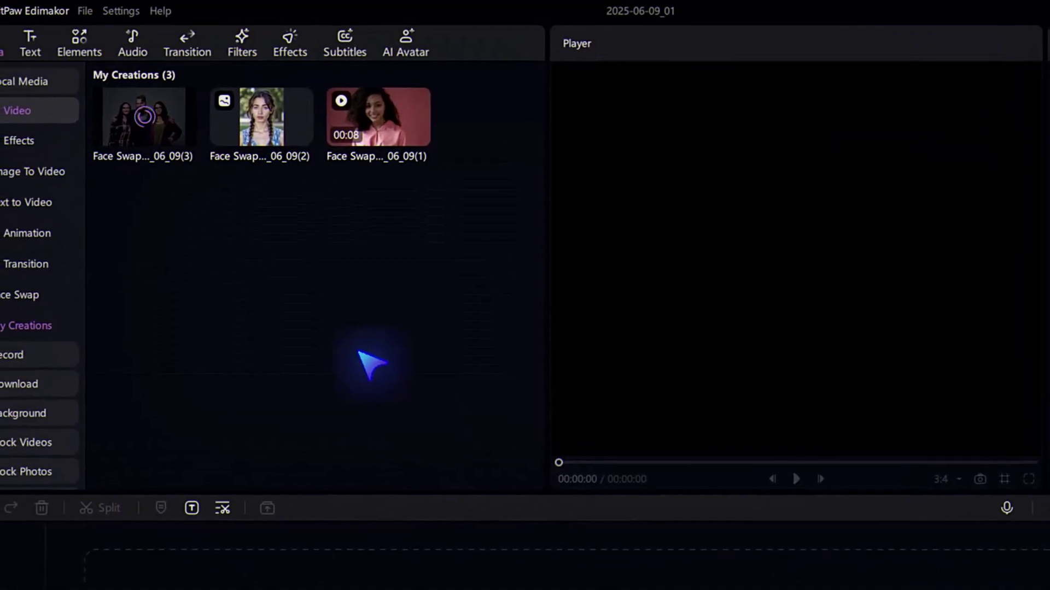
Place the face-swapped group photo on the timeline and export it with default settings
click(141, 130)
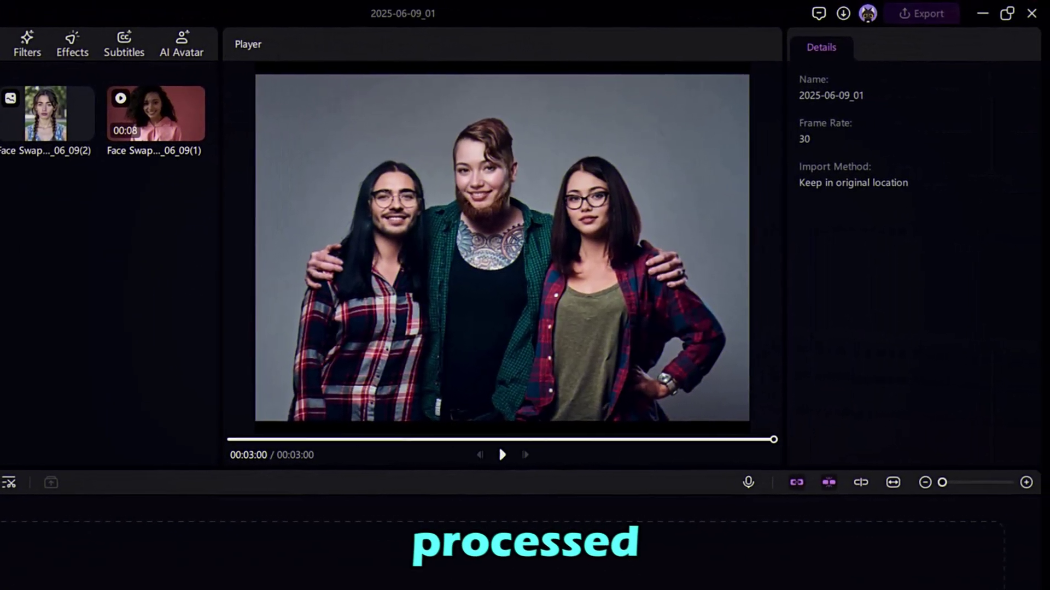
drag(0, 122, 0, 589)
click(920, 11)
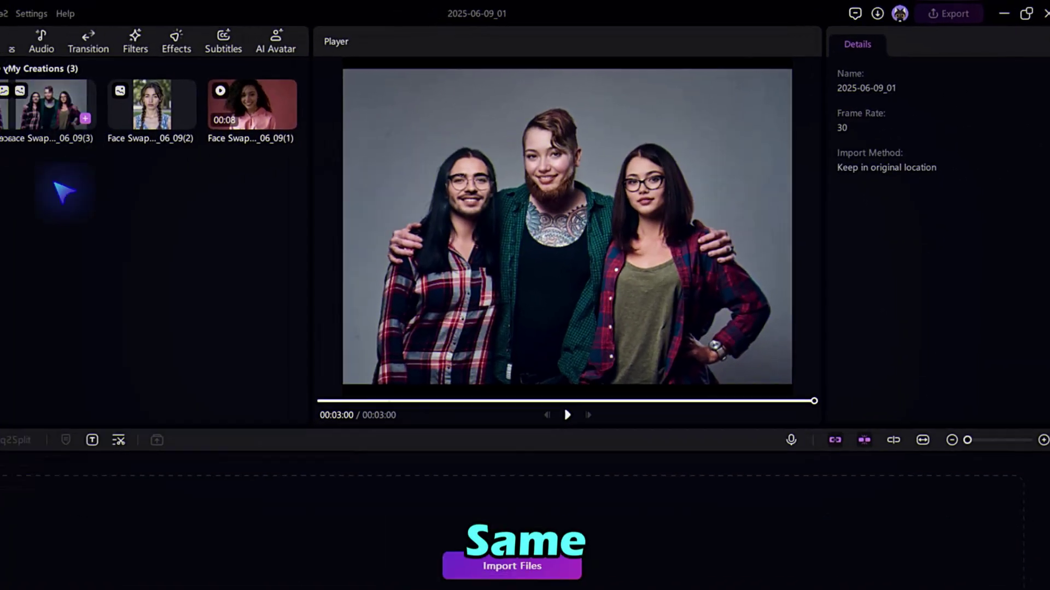
click(697, 491)
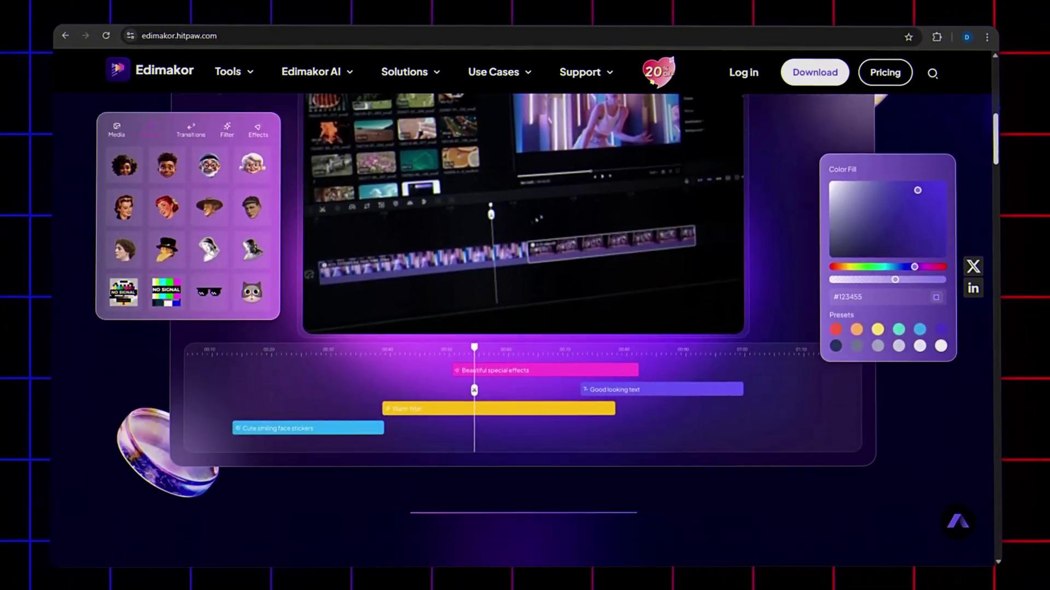
Scroll the Edimakor homepage down to the Millions of Commercial Stock Assets section
scroll(524, 328, down, 2)
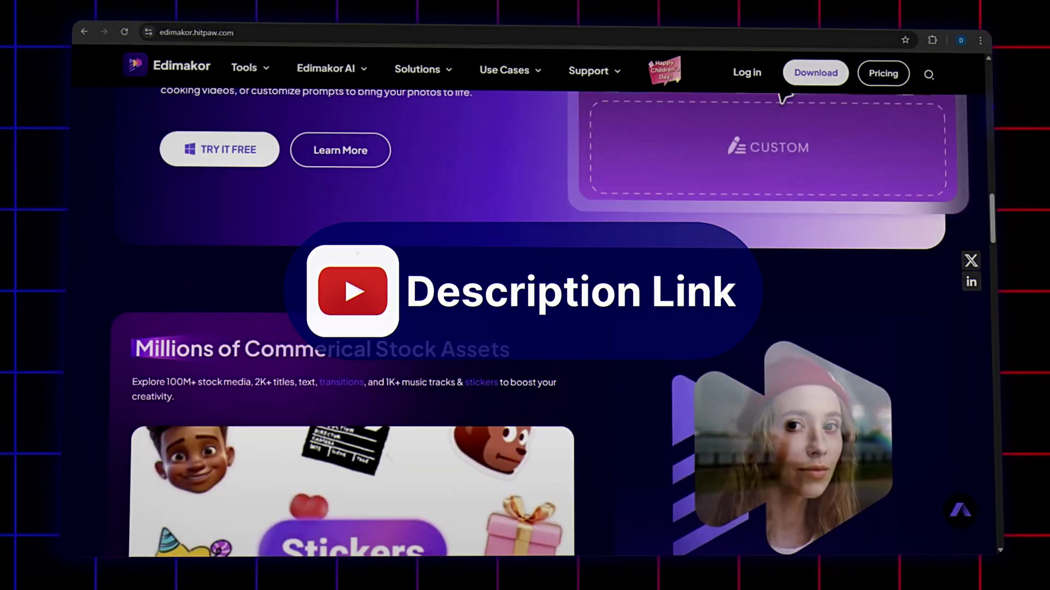
scroll(525, 328, down, 2)
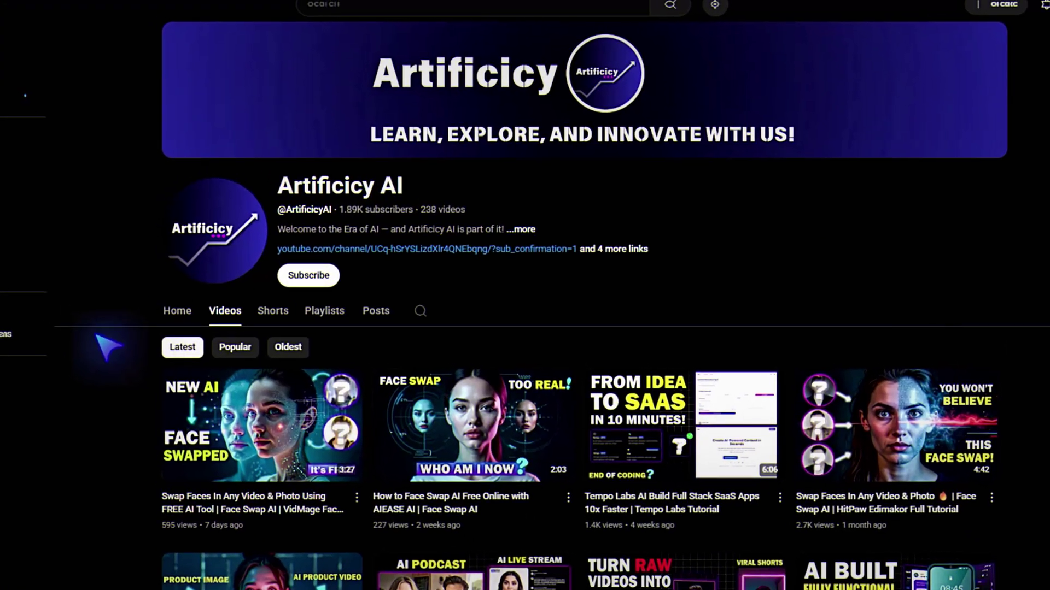
Hit Subscribe on the Artificicy AI channel page
click(293, 271)
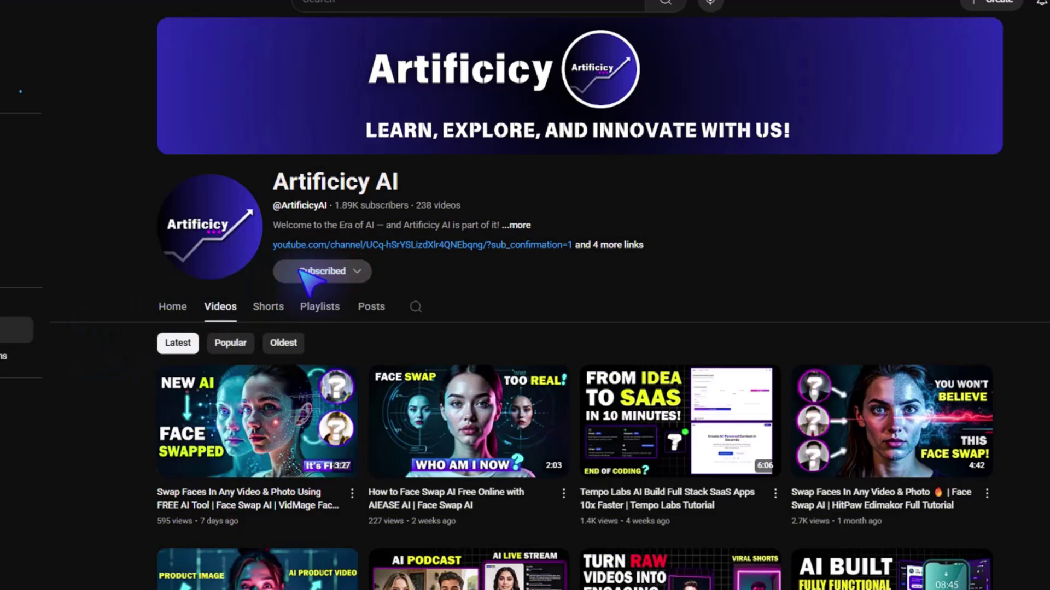